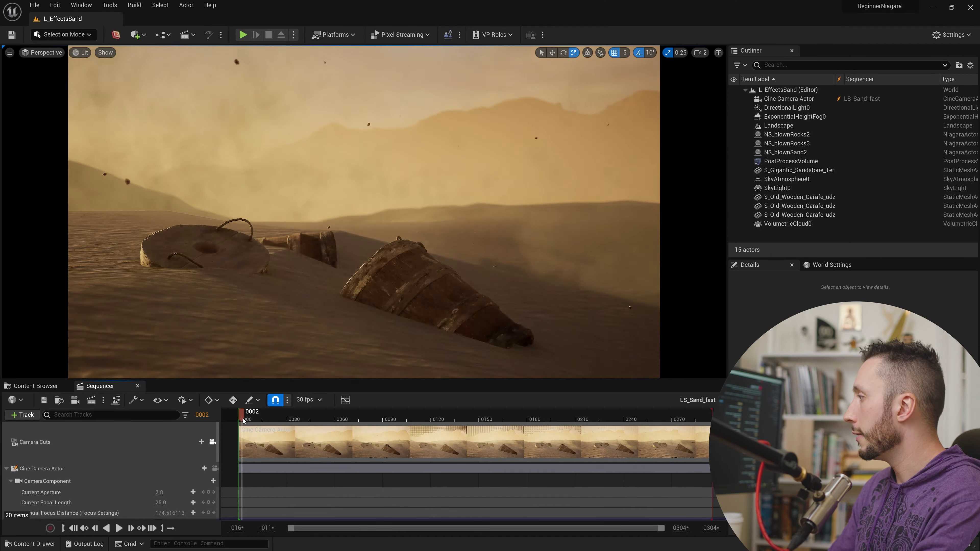
Preview the sandstorm sequence, return the playhead to frame 0003, and show the FX folder assets
click(120, 528)
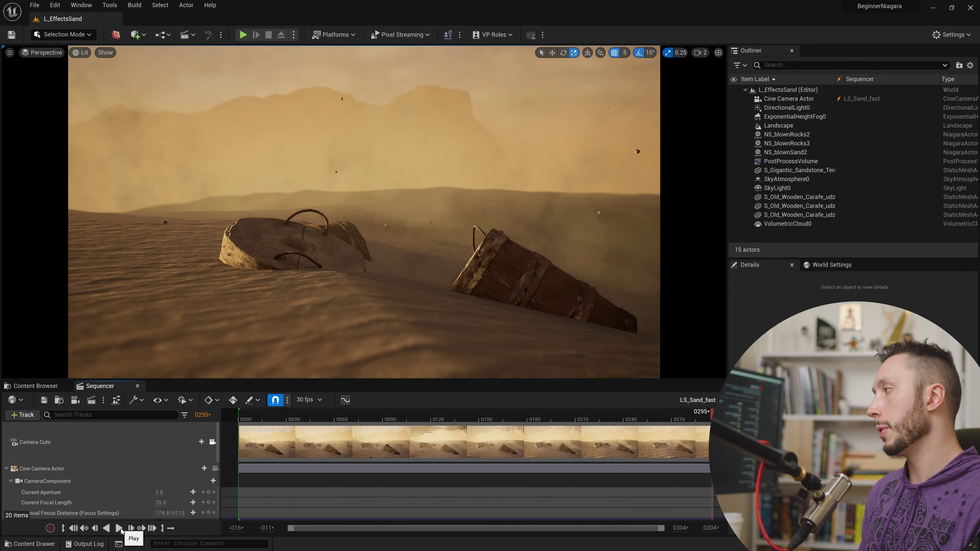
click(243, 419)
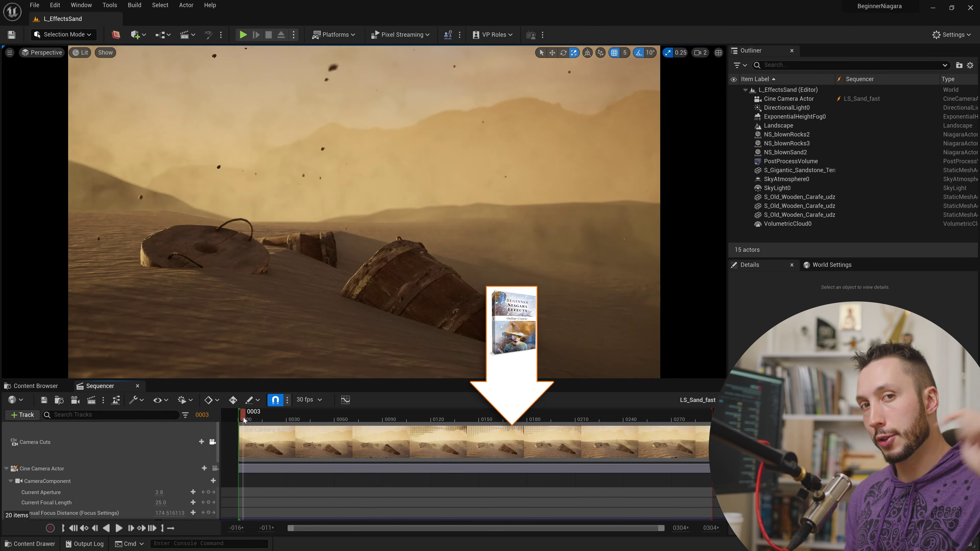
key(ctrl+space)
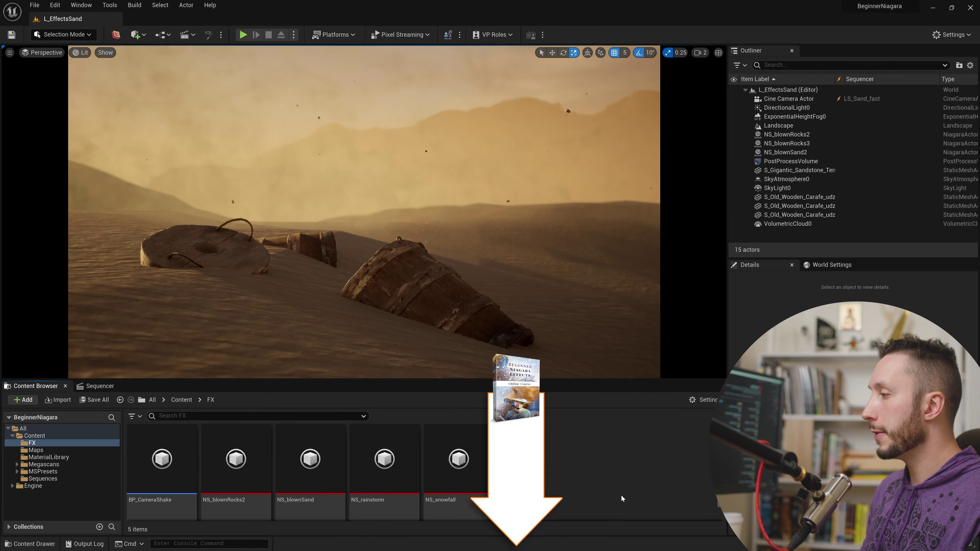
Create a Blueprint class with parent CameraShakeBase named BP_cameraShake_wind in the FX folder
right_click(559, 467)
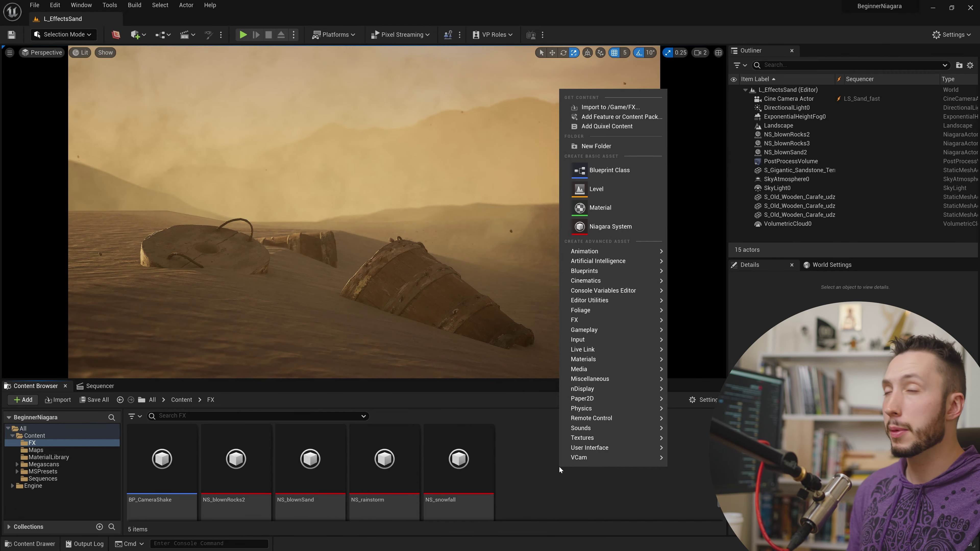
click(616, 173)
click(433, 316)
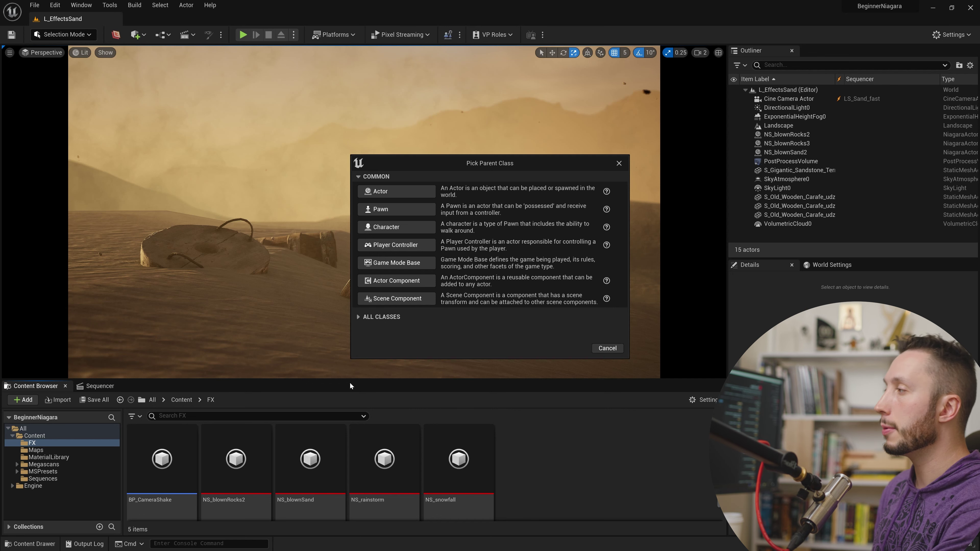
click(358, 316)
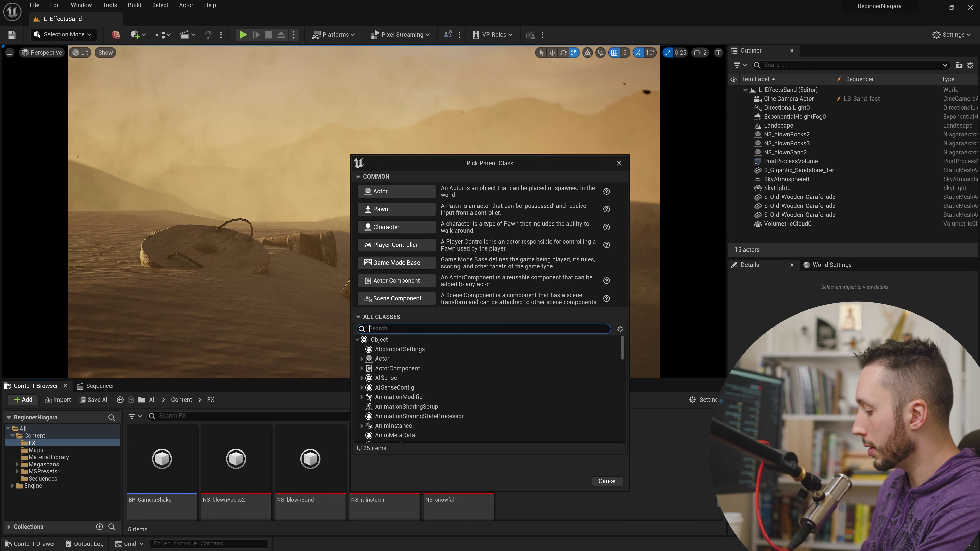
text(camera shake)
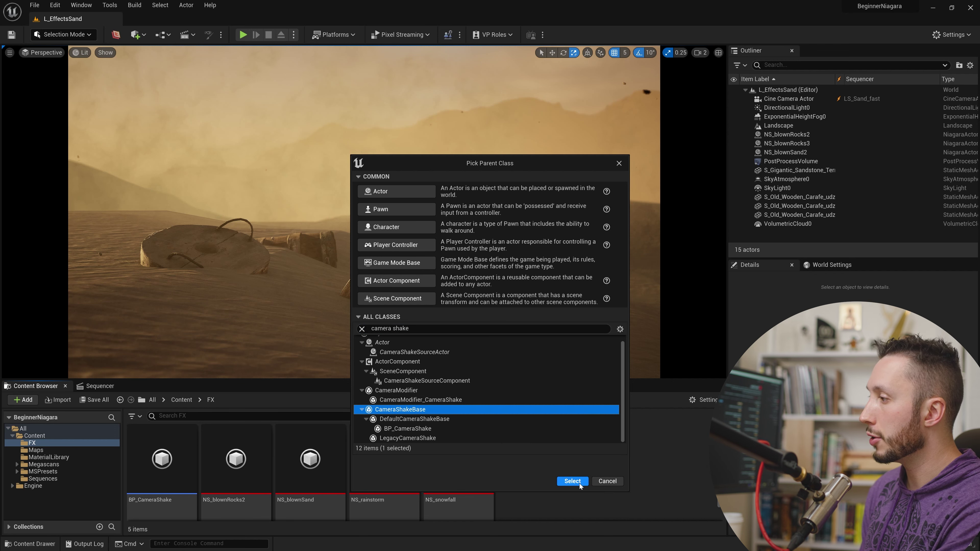
click(571, 481)
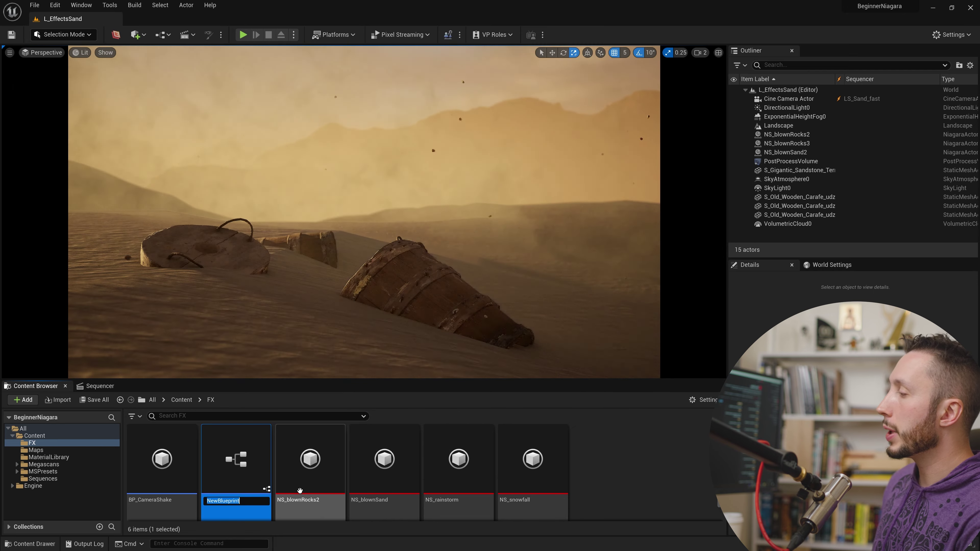
text(BP)
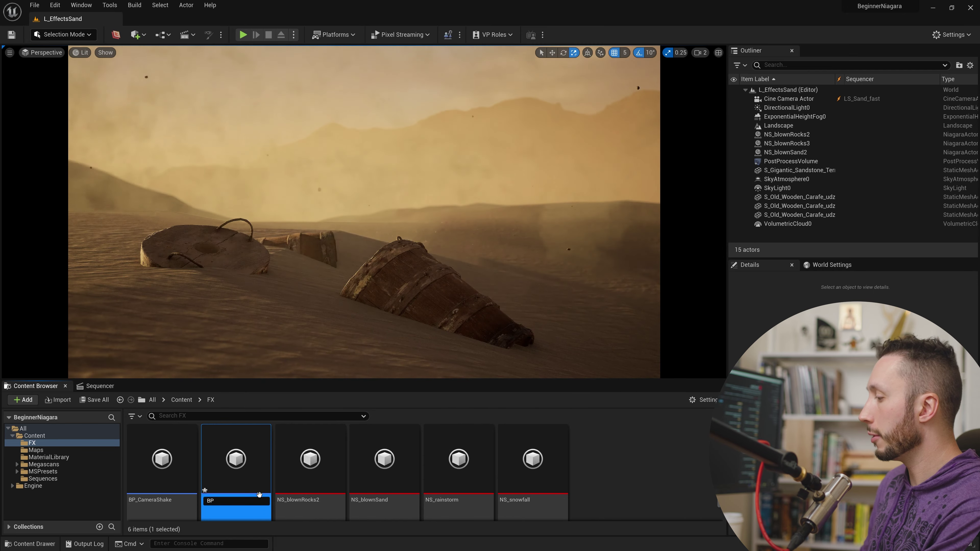
text(_cameraShake)
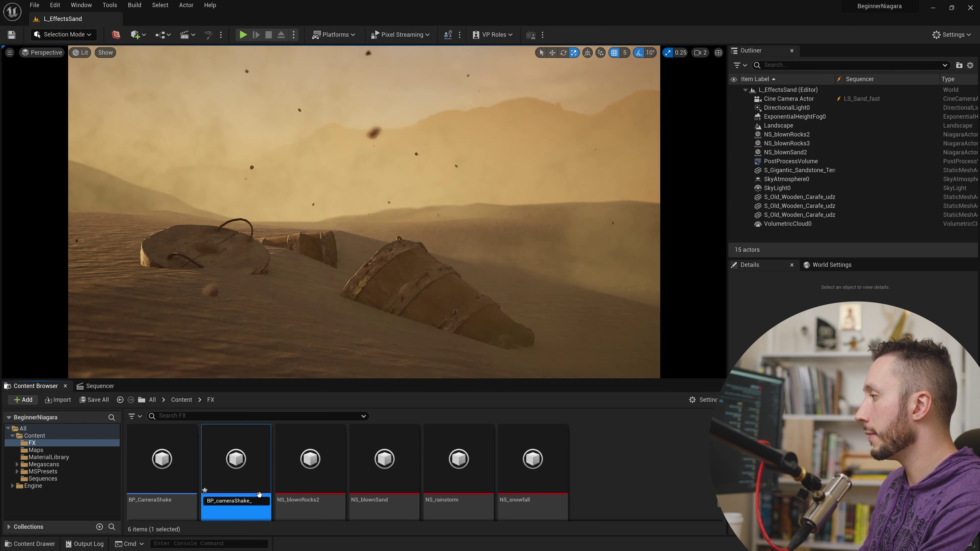
text(_)
text(wind)
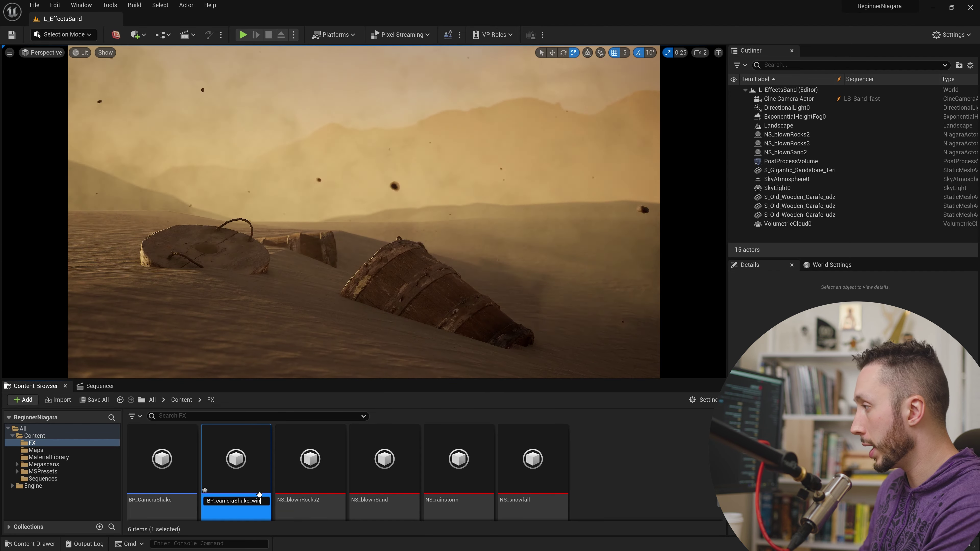
key(Return)
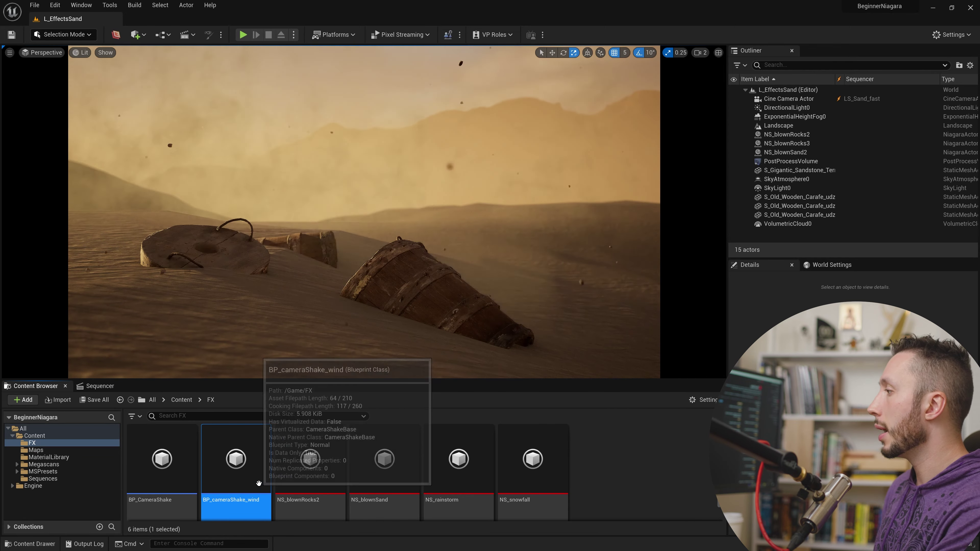
Dock BP_cameraShake_wind's editor as a floating window at the right, with Sequencer tracks visible below
double_click(236, 463)
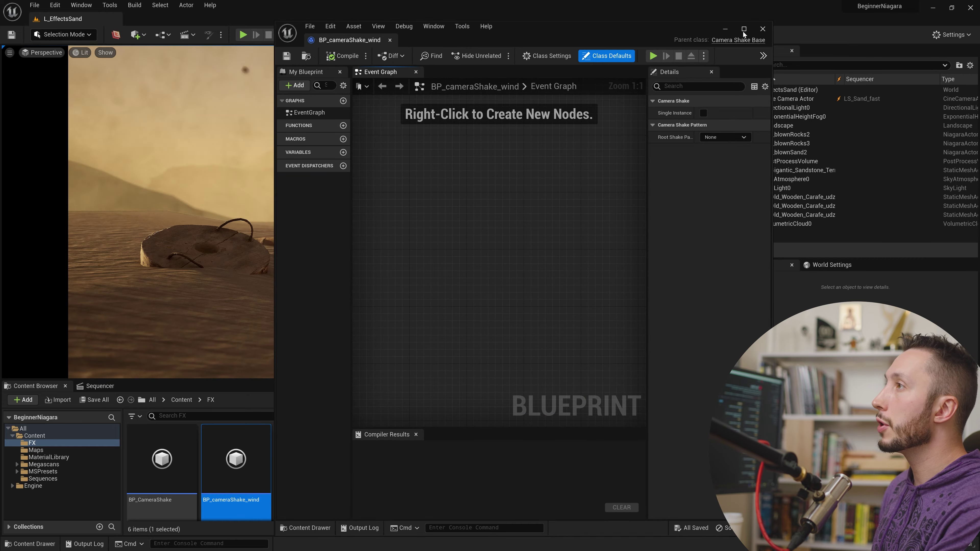
click(743, 30)
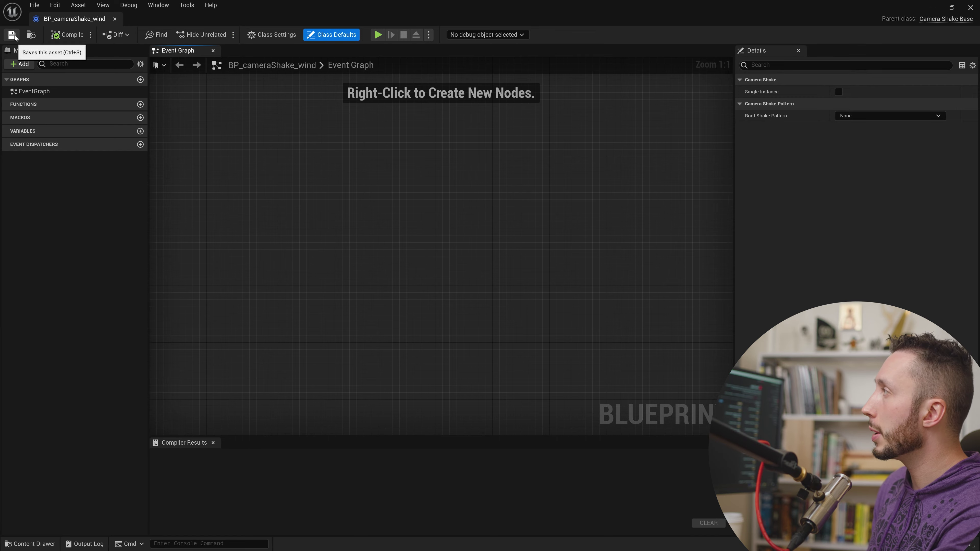
click(971, 7)
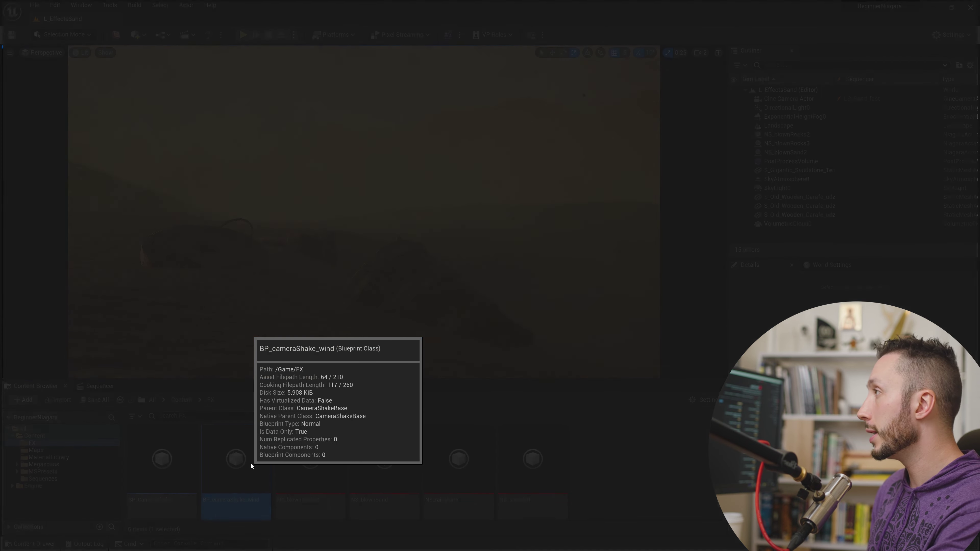
double_click(250, 462)
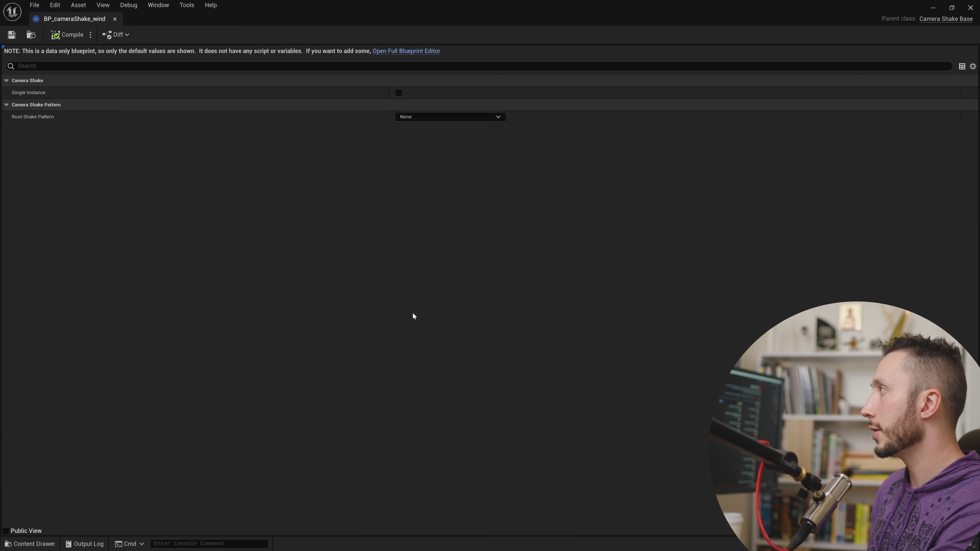
click(952, 8)
drag(526, 39, 907, 20)
click(101, 386)
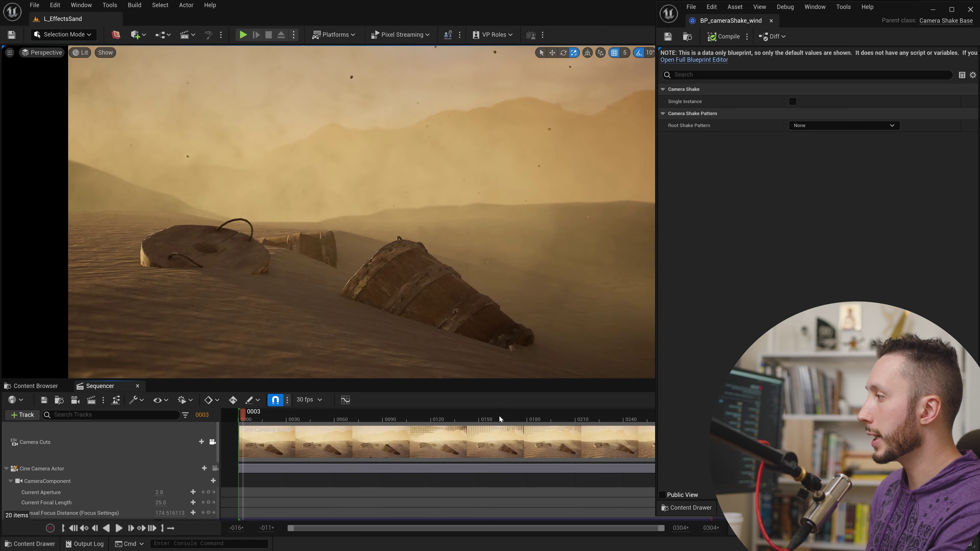
Add a Camera Shake track using BP_cameraShake_wind to the Cine Camera Actor
mouse_move(130, 497)
scroll(130, 494, down, 2)
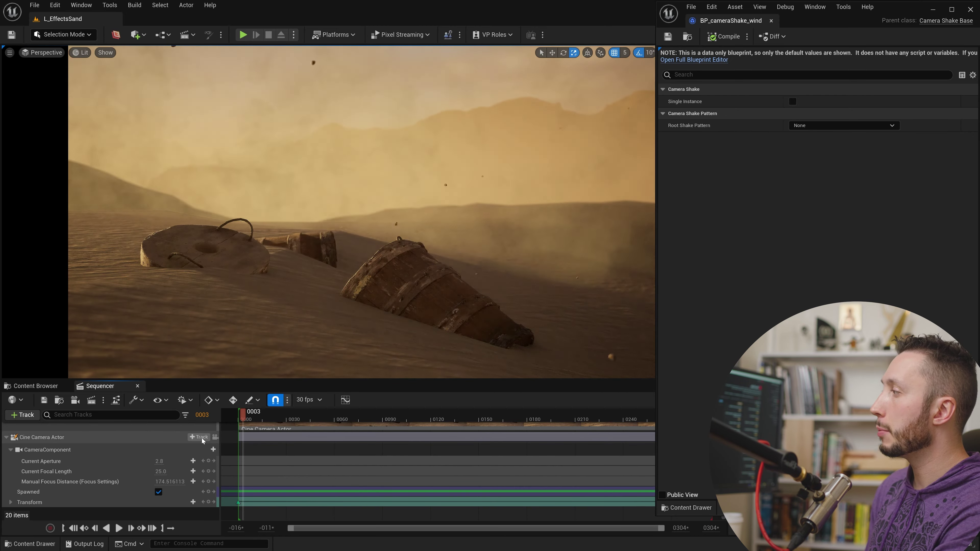
click(114, 440)
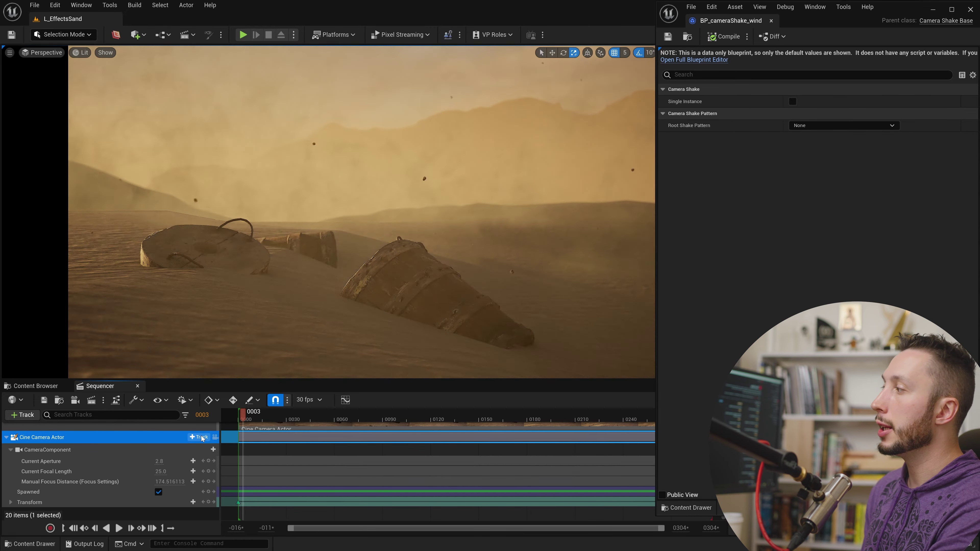
click(199, 437)
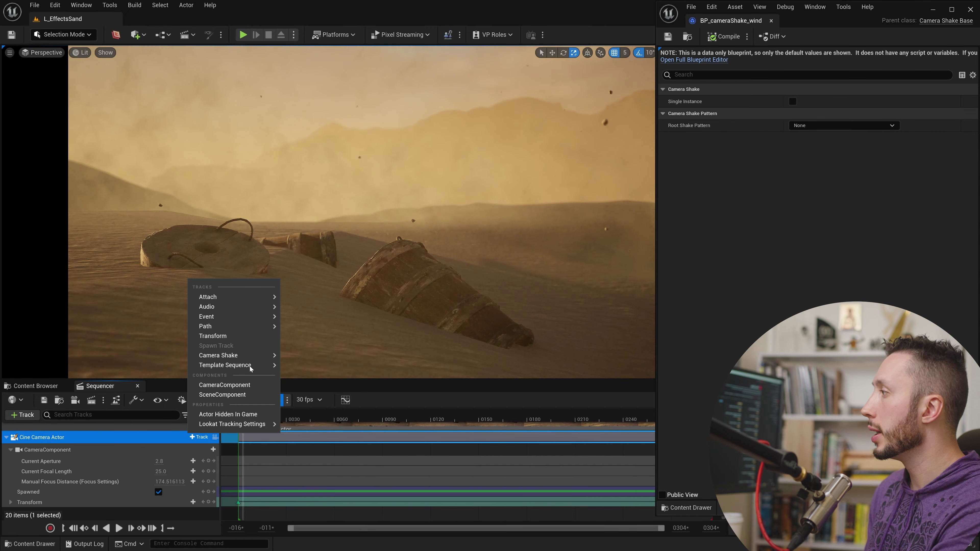
mouse_move(254, 356)
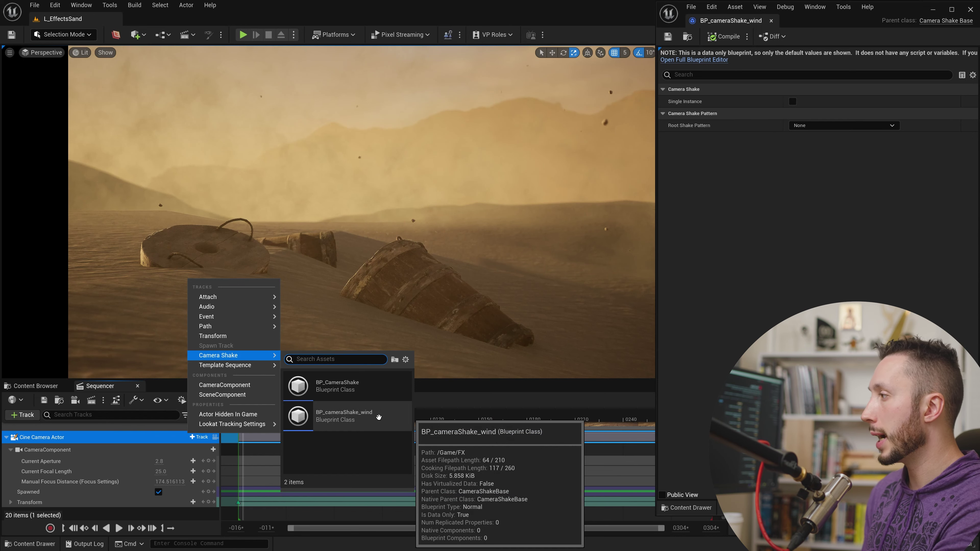
click(378, 417)
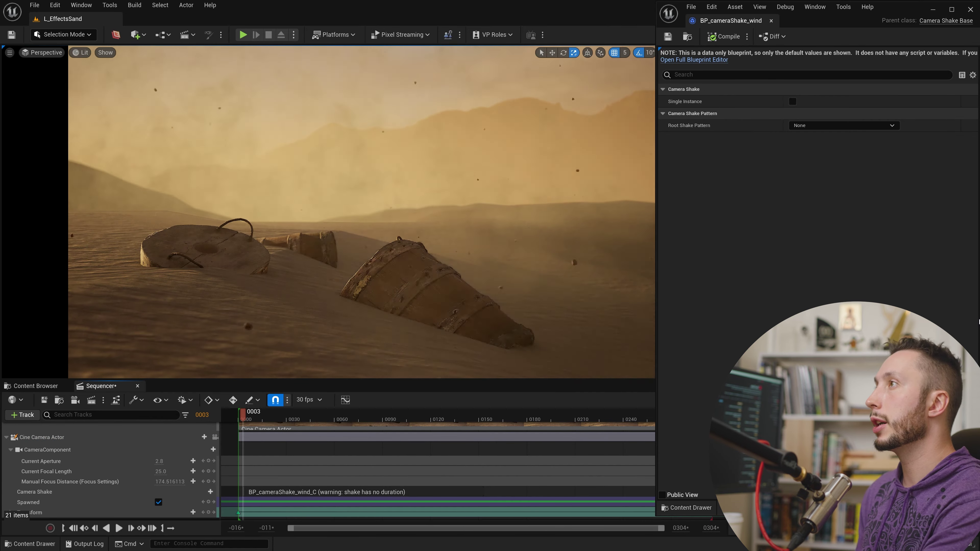
Set the root shake pattern to Perlin Noise Camera Shake Pattern with Timing Duration 0.0
drag(656, 197, 415, 196)
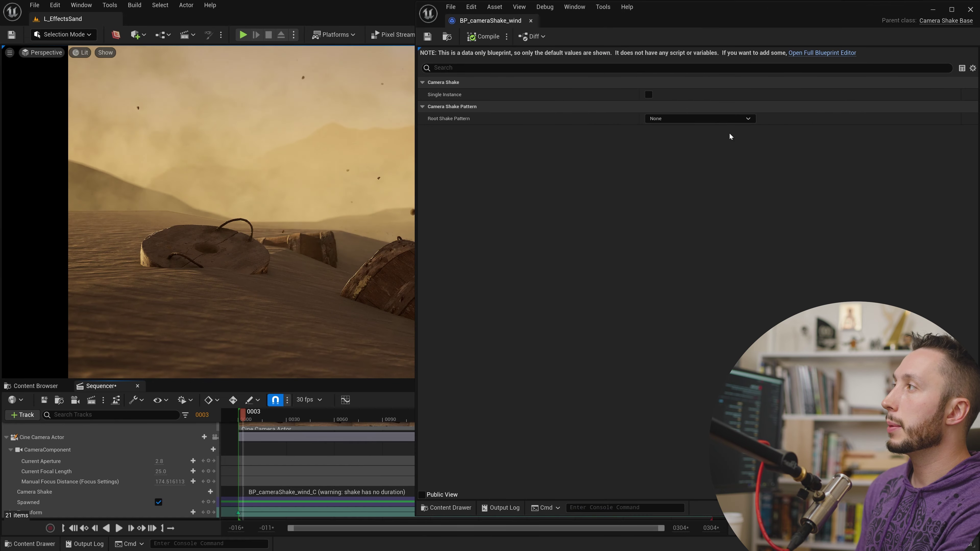
click(679, 117)
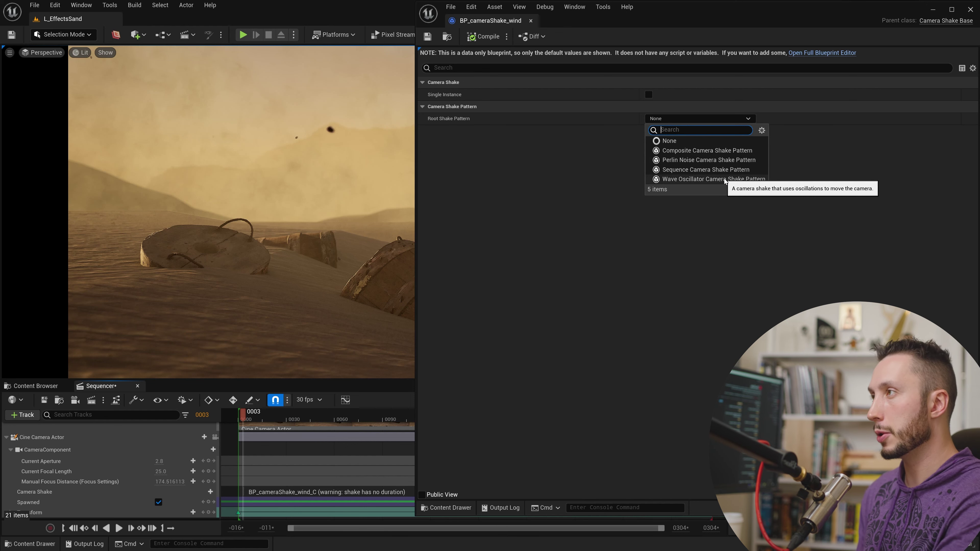
click(698, 160)
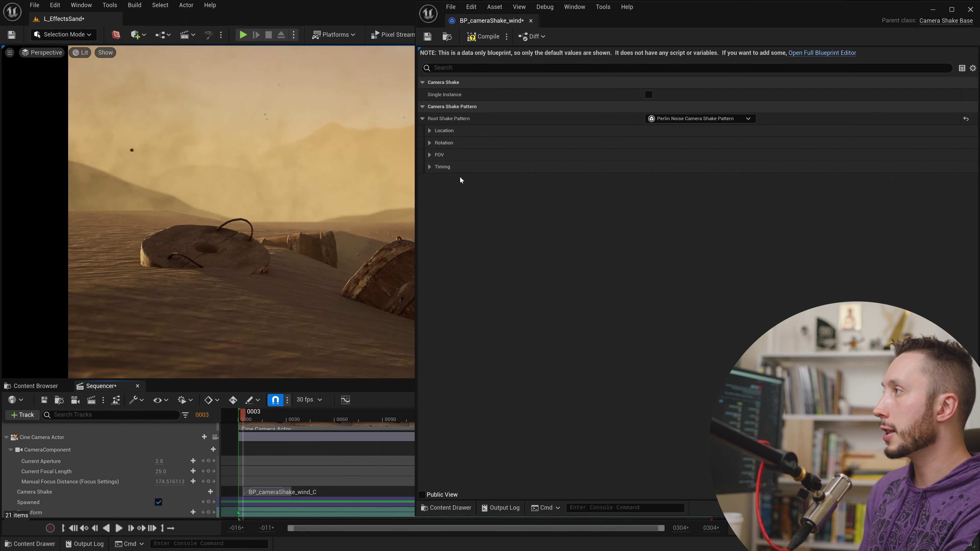
click(430, 167)
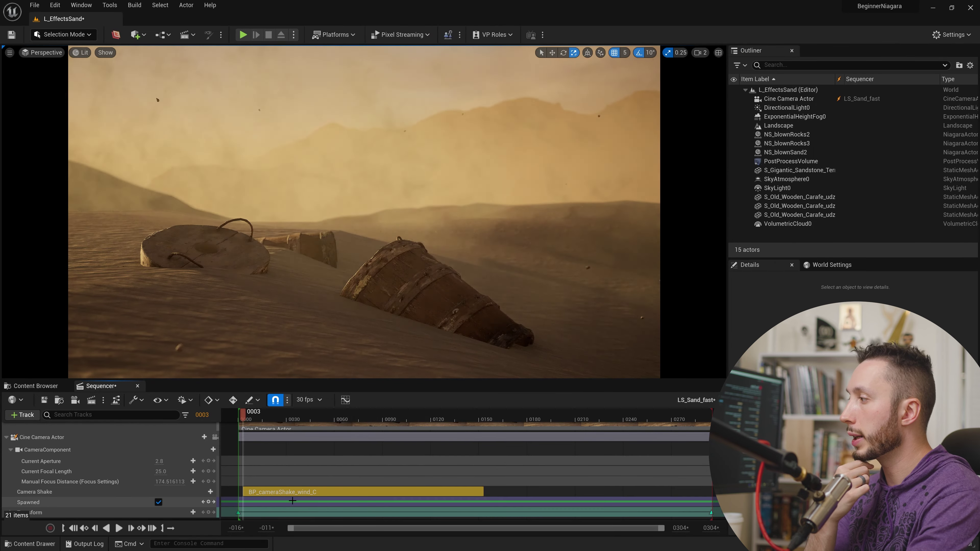
Stretch the BP_cameraShake_wind_C section to the sequence end and preview playback
drag(481, 491, 711, 490)
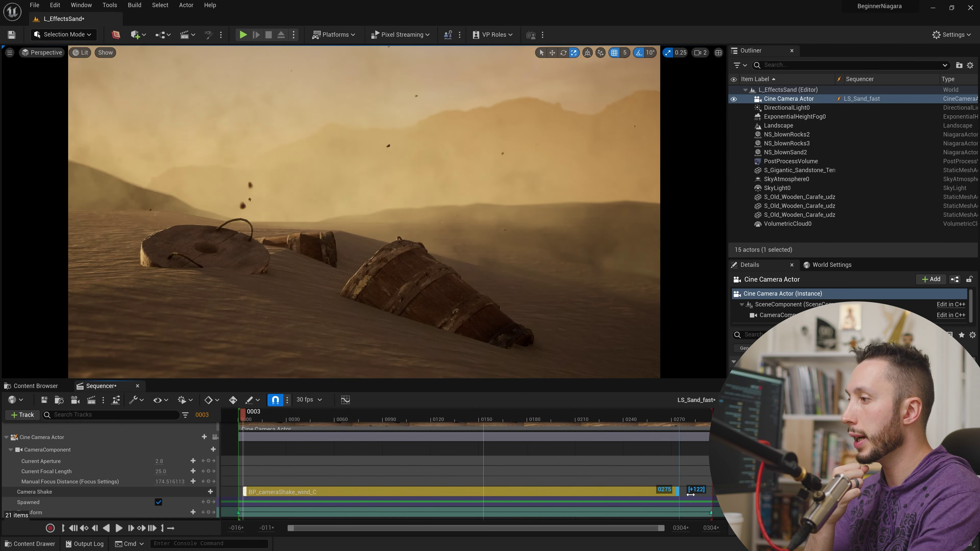
double_click(273, 491)
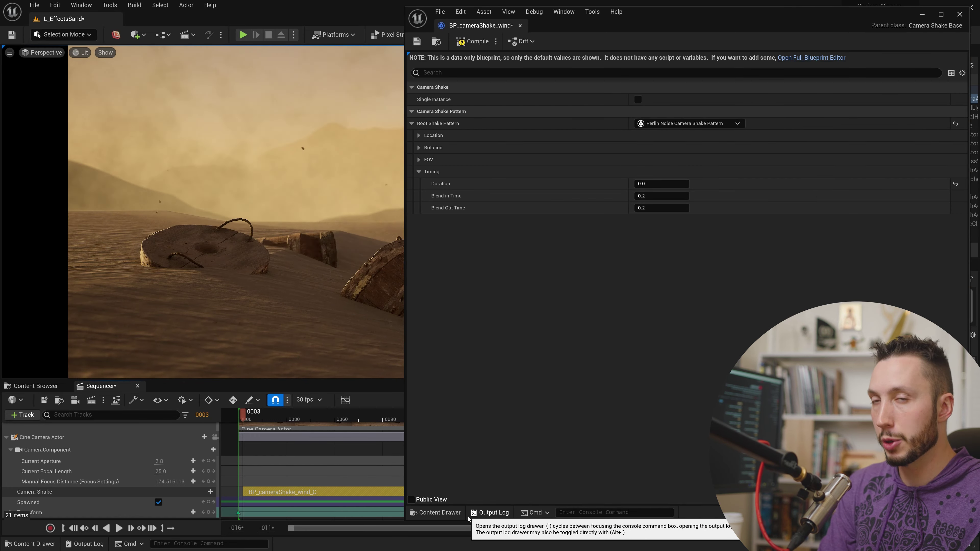
click(119, 528)
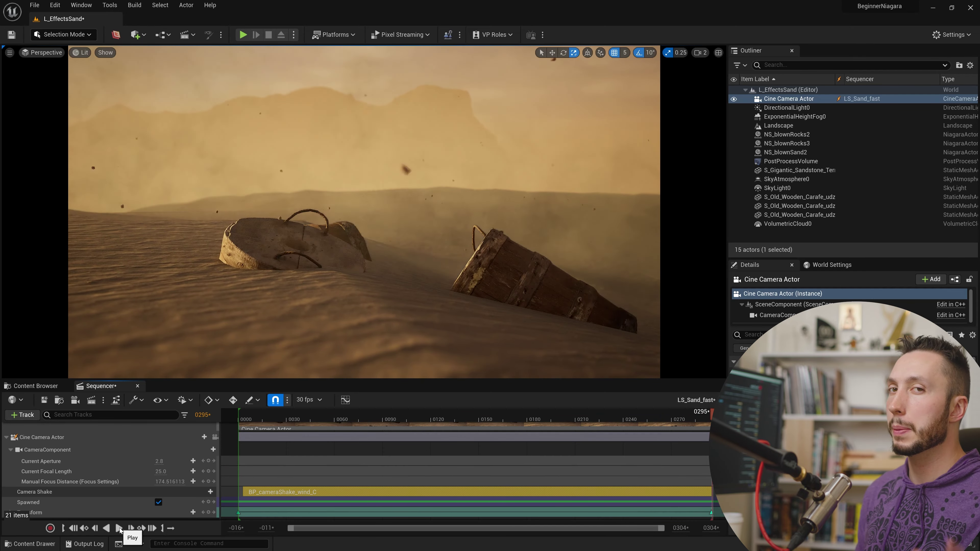
Set Location Amplitude Multiplier to 0.0 and Rotation Amplitude Multiplier to 1.0
double_click(281, 491)
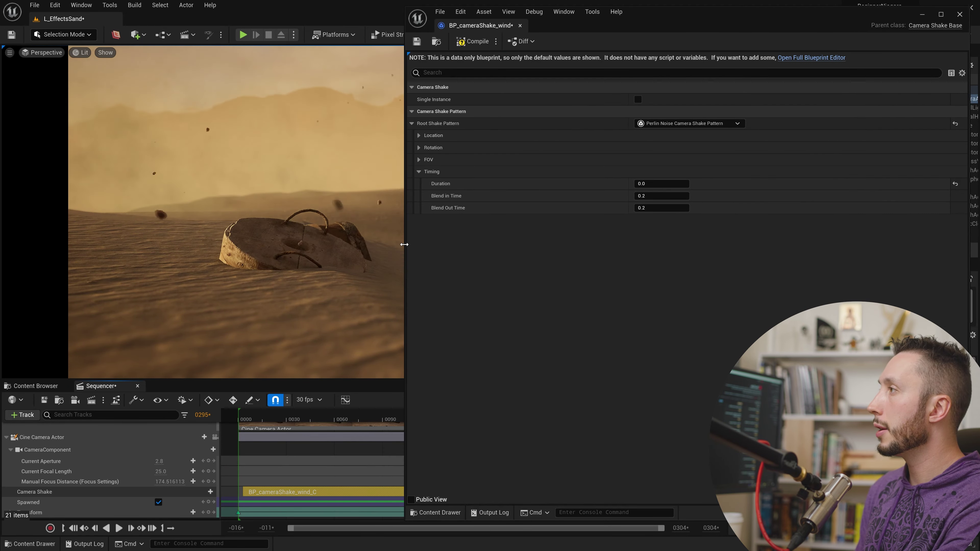
drag(404, 244, 460, 245)
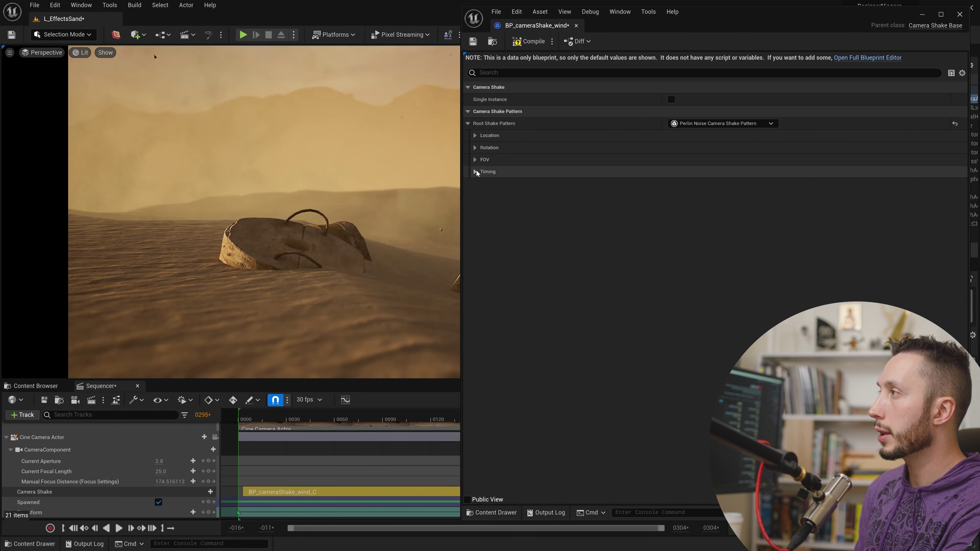
click(475, 135)
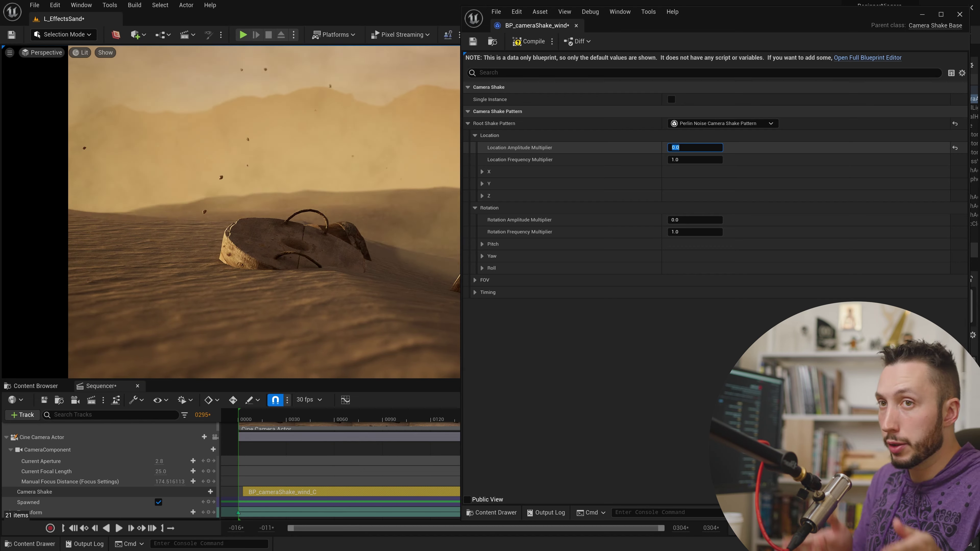
click(501, 136)
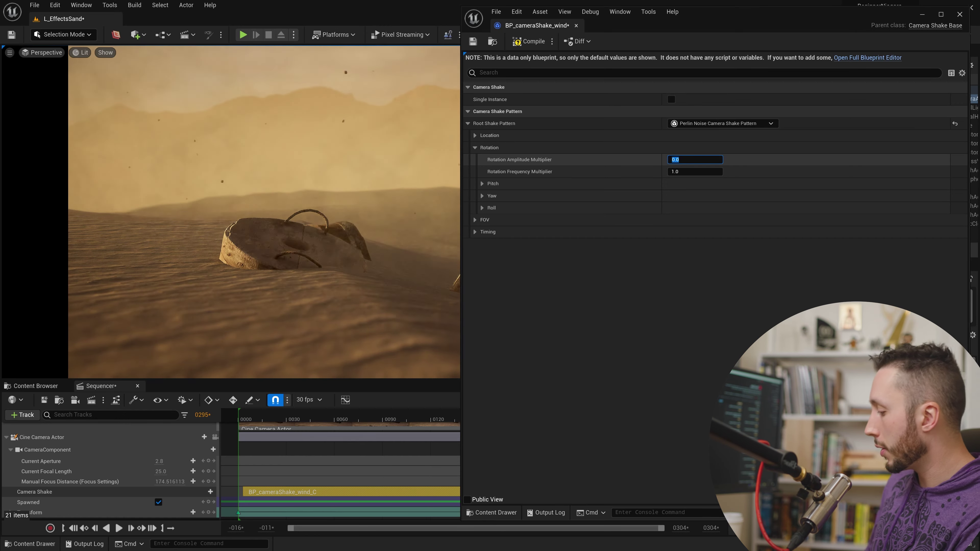
key(Return)
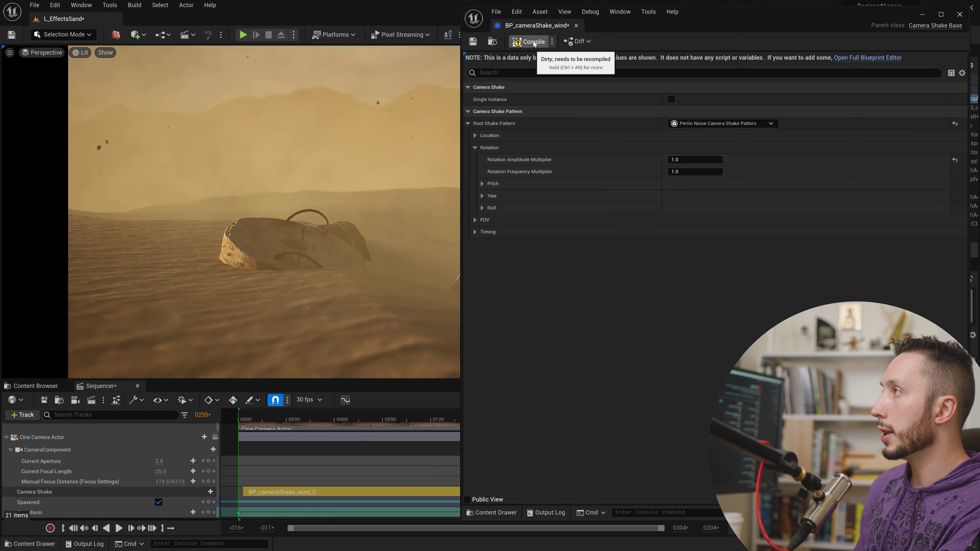
click(920, 16)
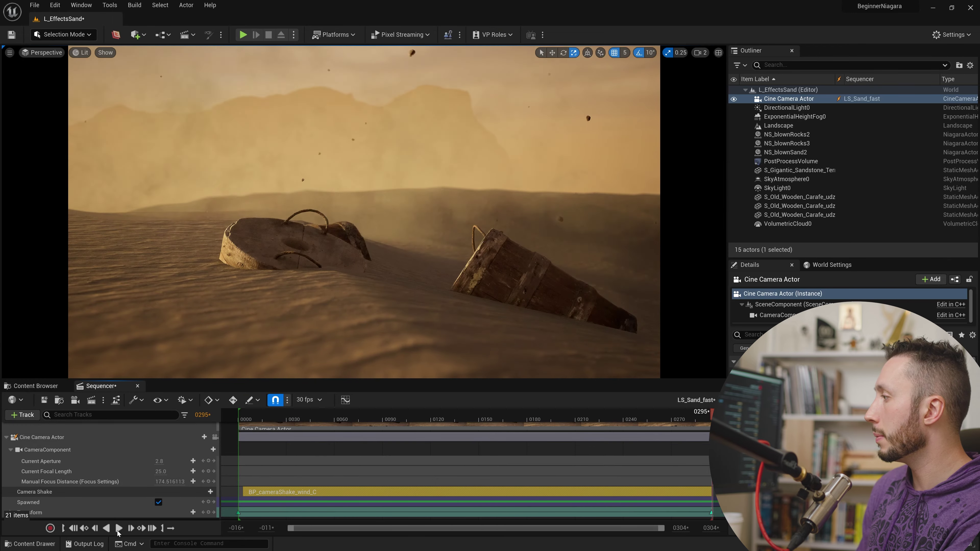
Preview the rotation-only shake in Sequencer and expand the Pitch rotation settings
click(119, 529)
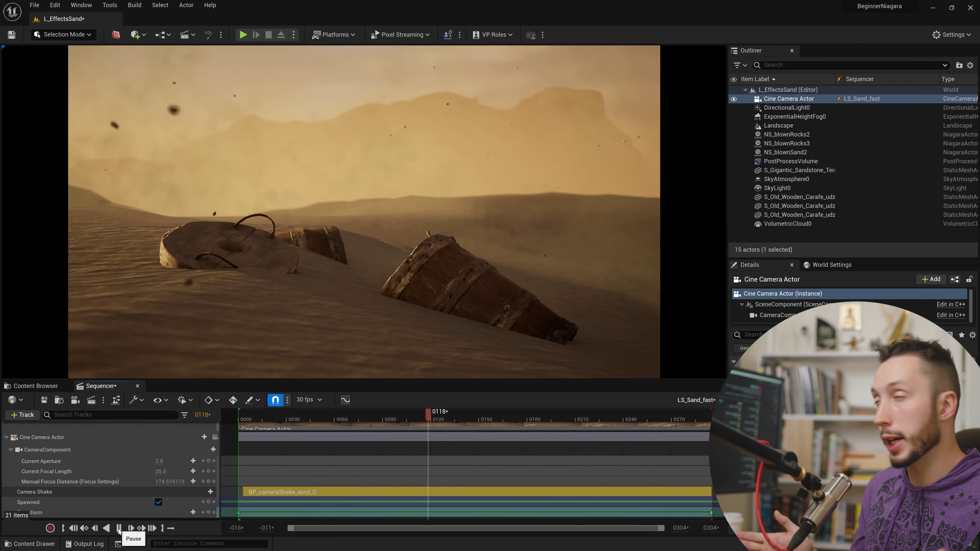
click(119, 529)
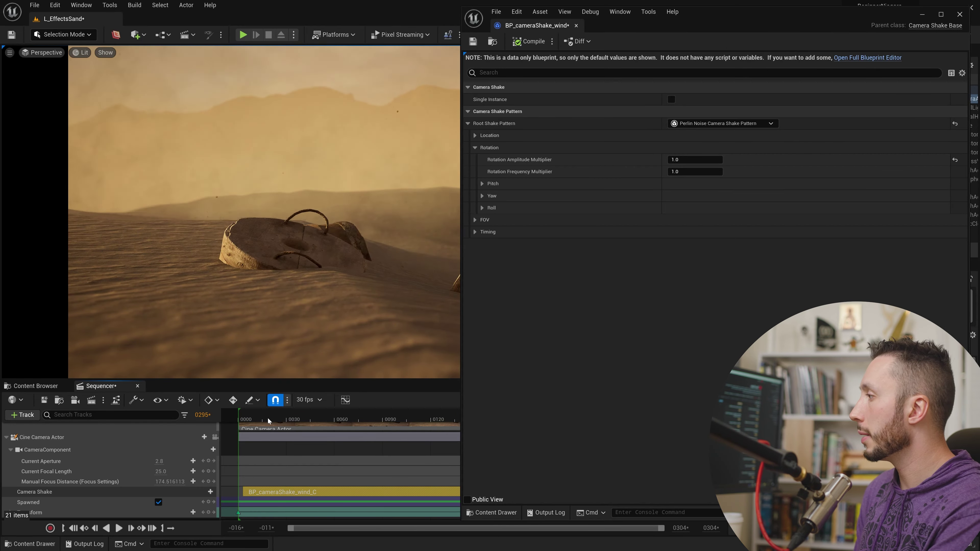
click(119, 529)
click(117, 528)
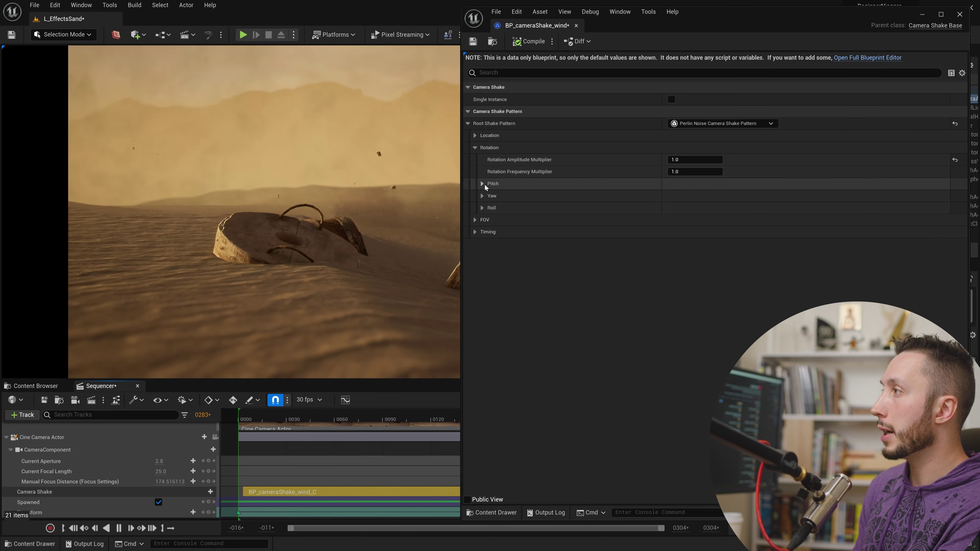
click(481, 183)
Expand Yaw and Roll, set Rotation Frequency Multiplier to 2.0, and preview the faster shake
click(482, 219)
click(482, 256)
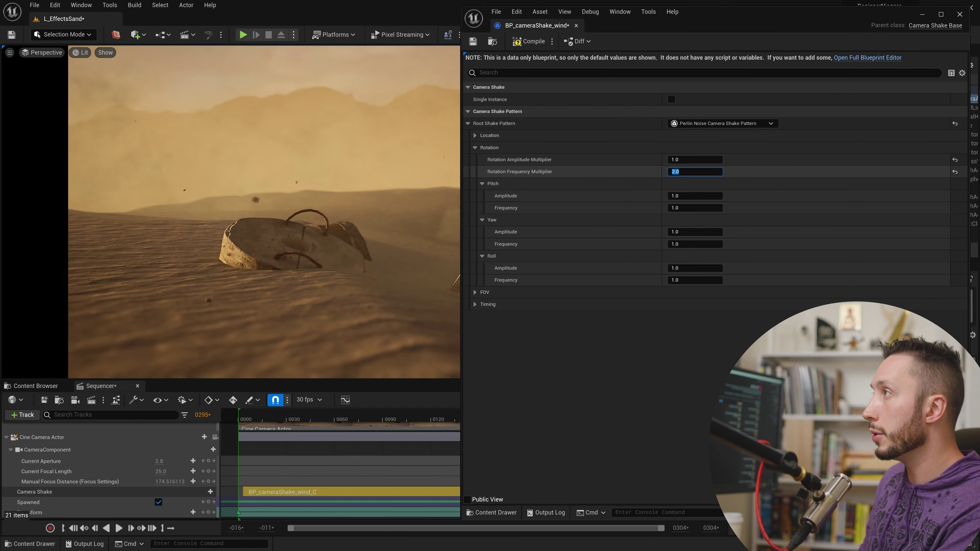
text(2)
key(Return)
click(119, 528)
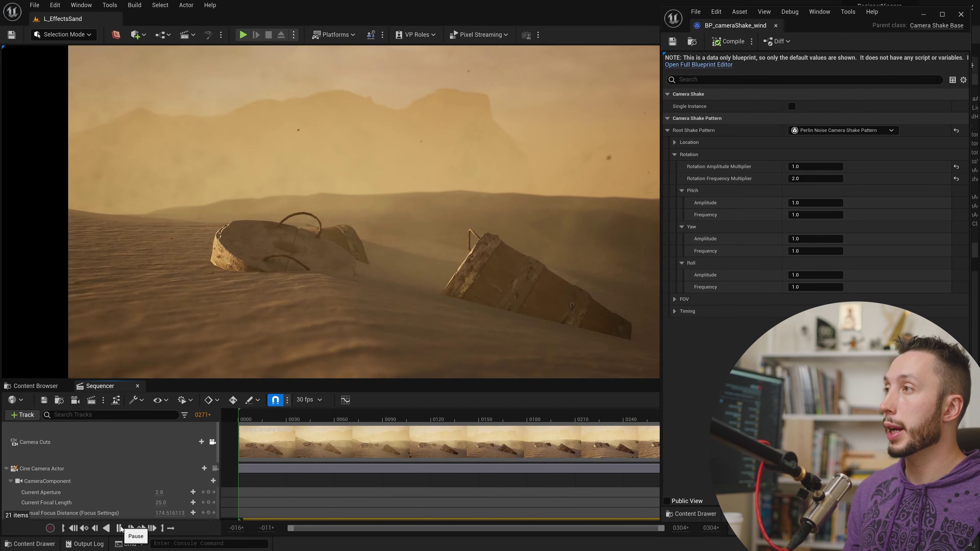
Pause the Sequencer preview of the faster shake
click(120, 528)
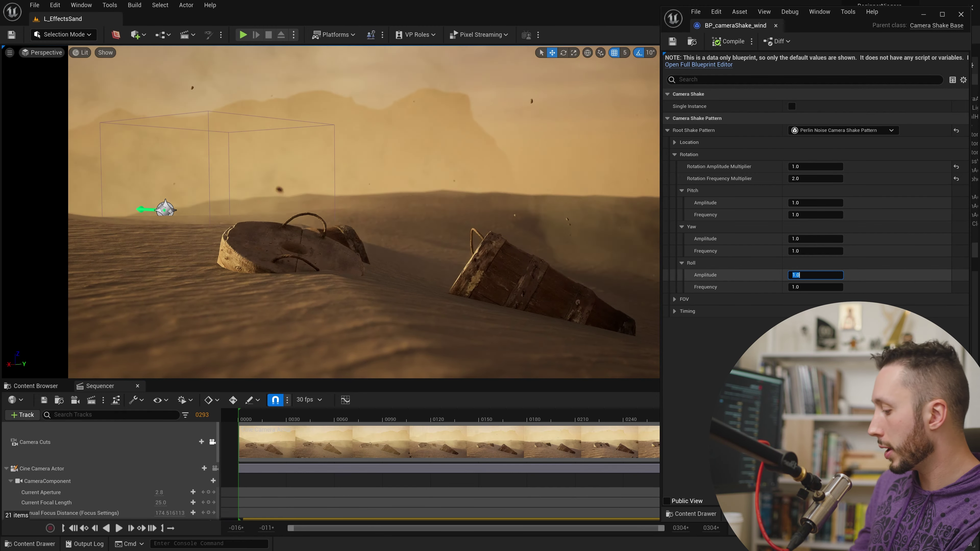
Set Roll Amplitude, Roll Frequency and Rotation Amplitude Multiplier to 0.5, previewing each change
text(5)
key(Return)
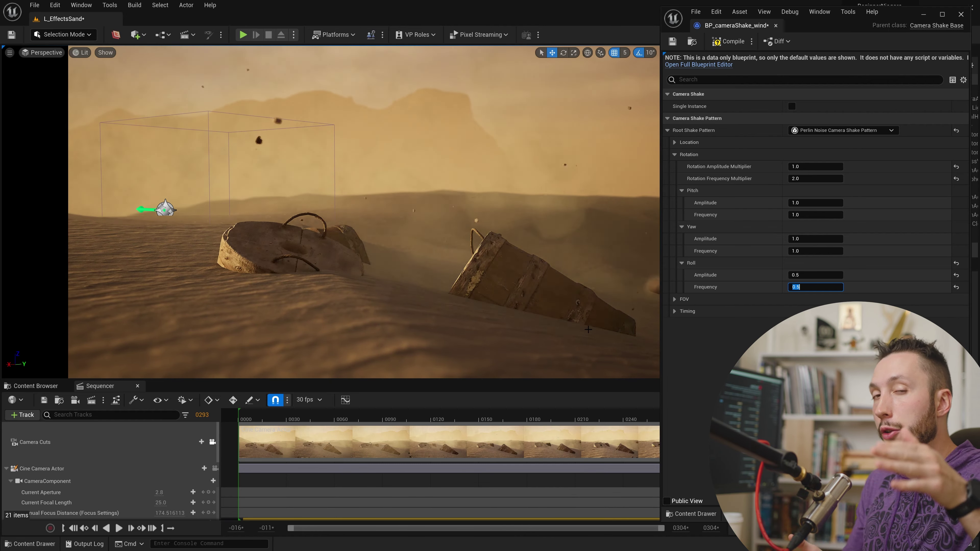
click(120, 528)
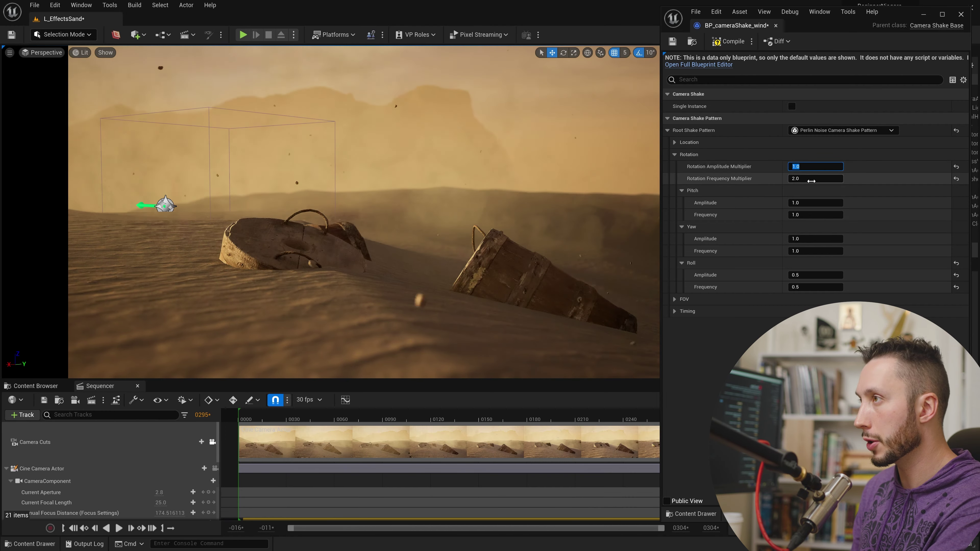
click(814, 166)
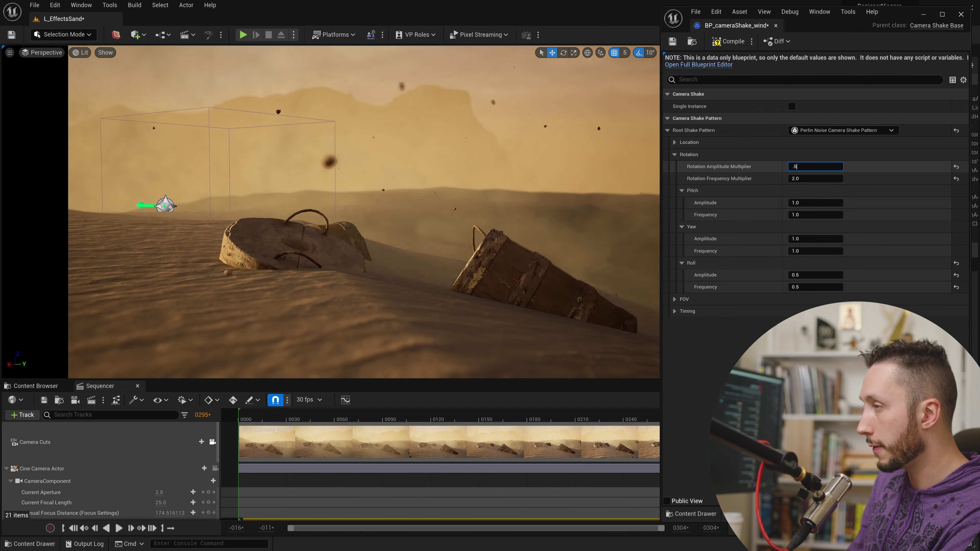
click(118, 528)
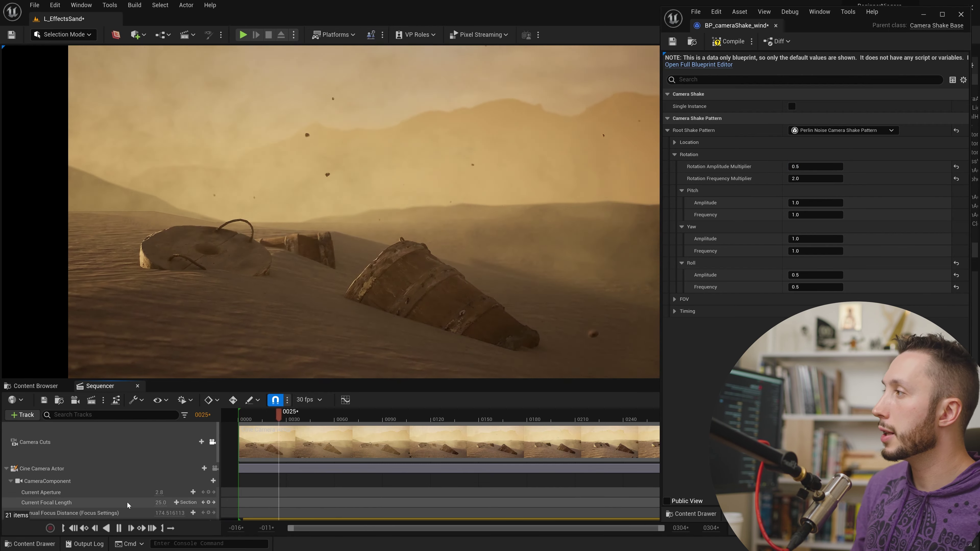